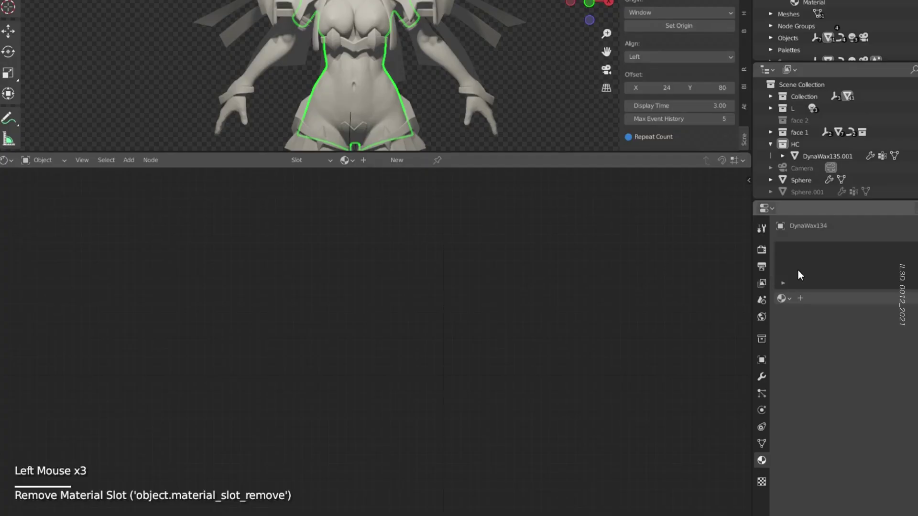
# Create a new material and add an Ambient Occlusion node left of the shader.
pyautogui.click(710, 351)
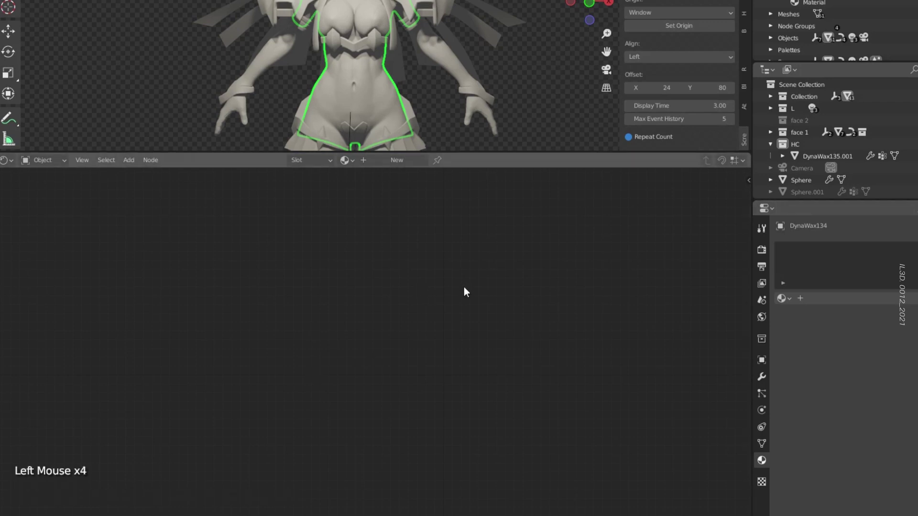
pyautogui.click(410, 163)
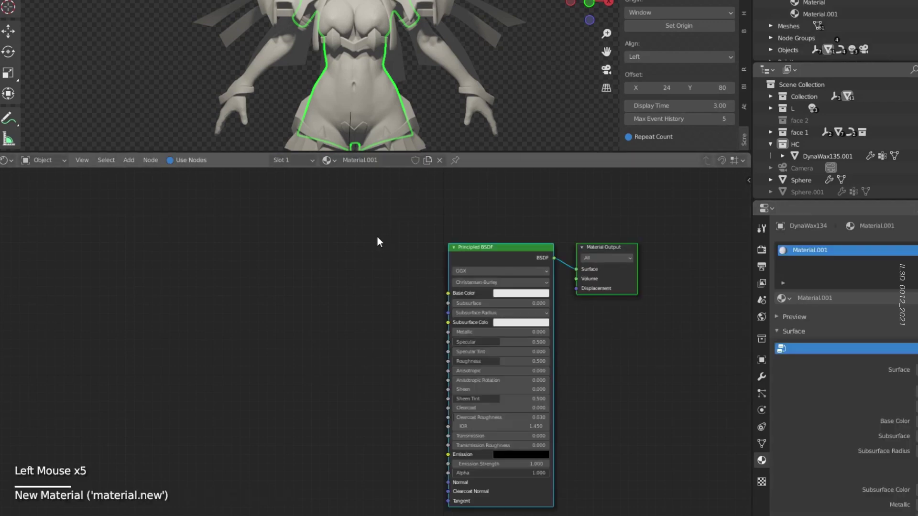
pyautogui.click(483, 248)
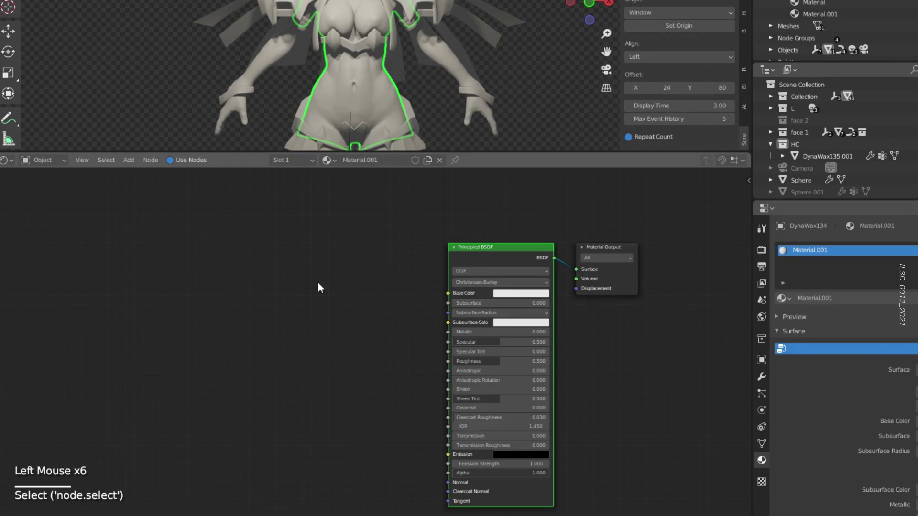
pyautogui.hotkey('shift', 'a')
pyautogui.click(249, 294)
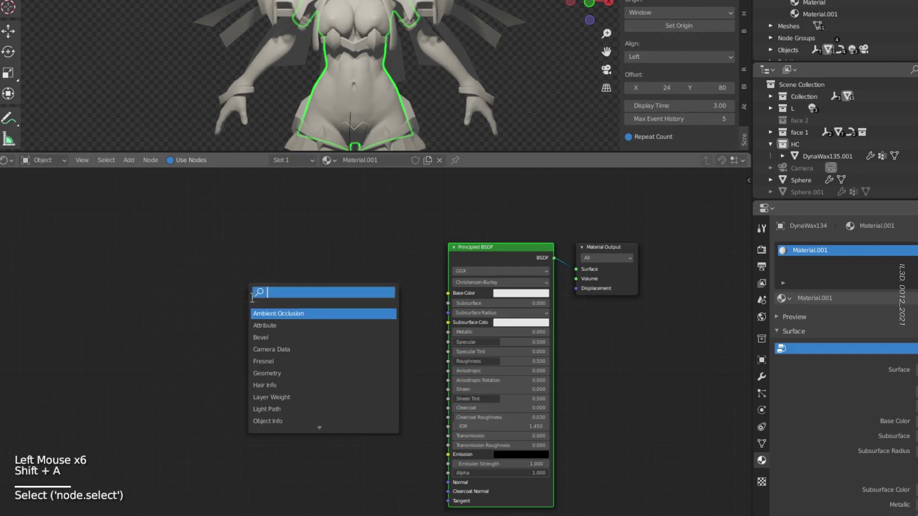
pyautogui.press('Return')
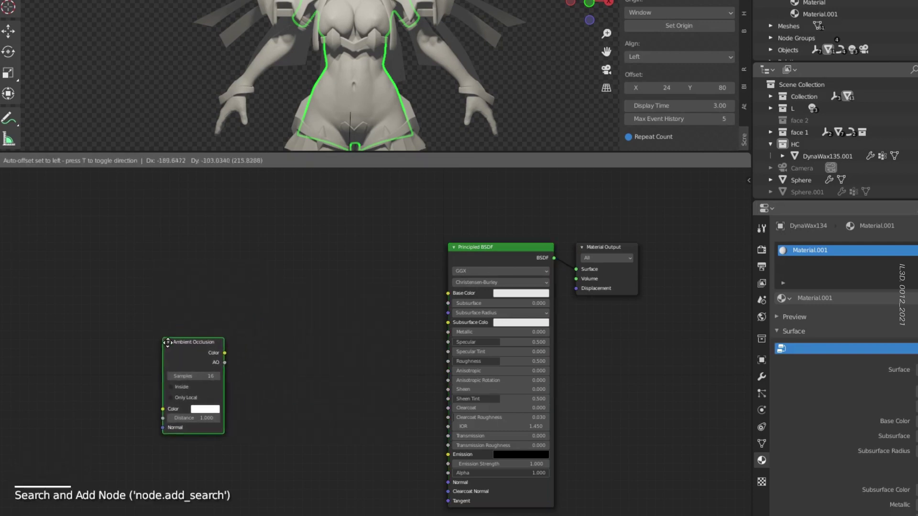
pyautogui.click(220, 289)
# Add a Layer Weight node above the Ambient Occlusion node.
pyautogui.hotkey('shift', 'a')
pyautogui.click(223, 289)
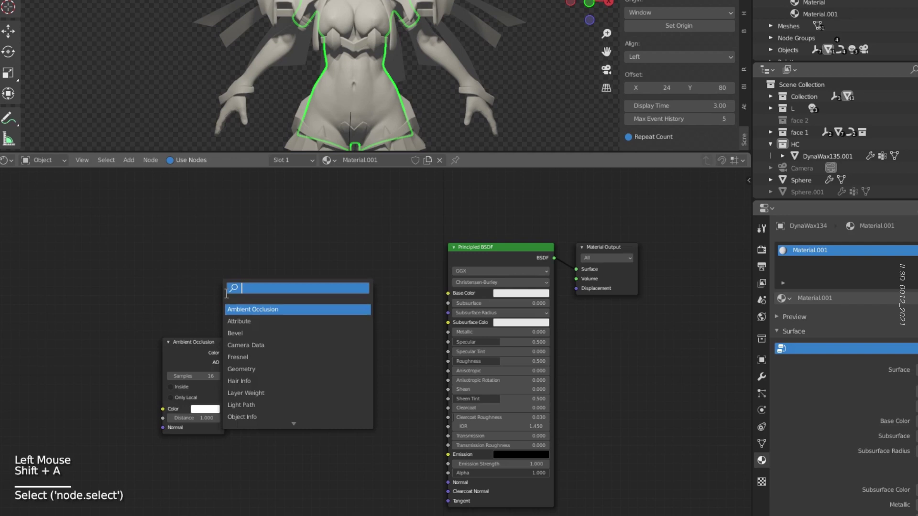
pyautogui.write('layer')
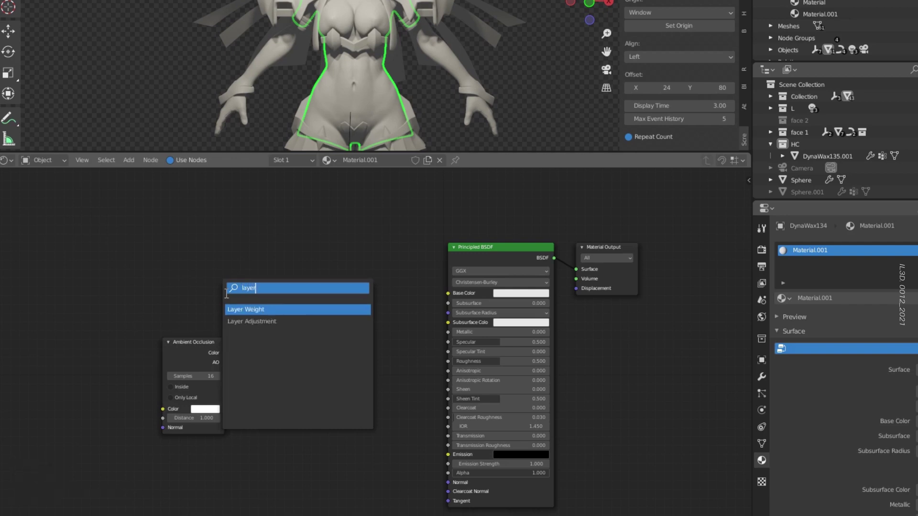
pyautogui.press('Return')
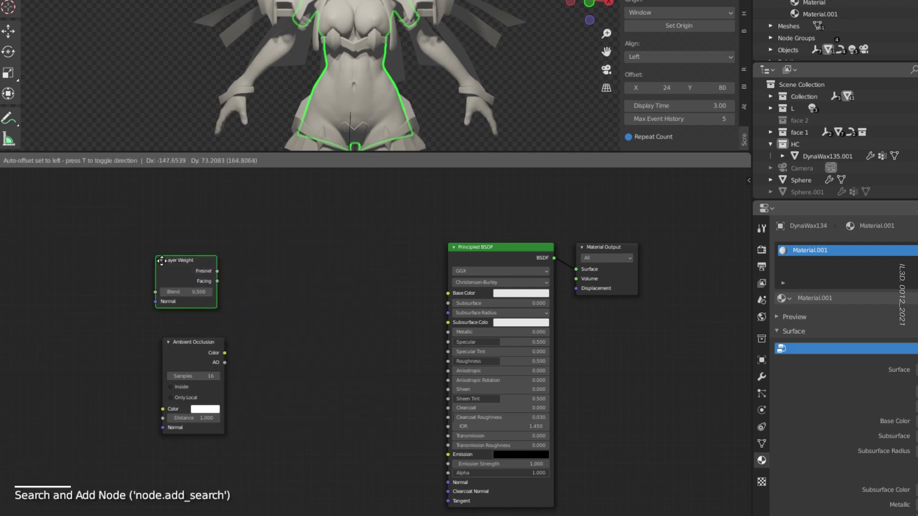
pyautogui.click(167, 260)
pyautogui.click(269, 291)
# Add a MixRGB node and place a duplicate above it.
pyautogui.hotkey('shift', 'a')
pyautogui.click(275, 291)
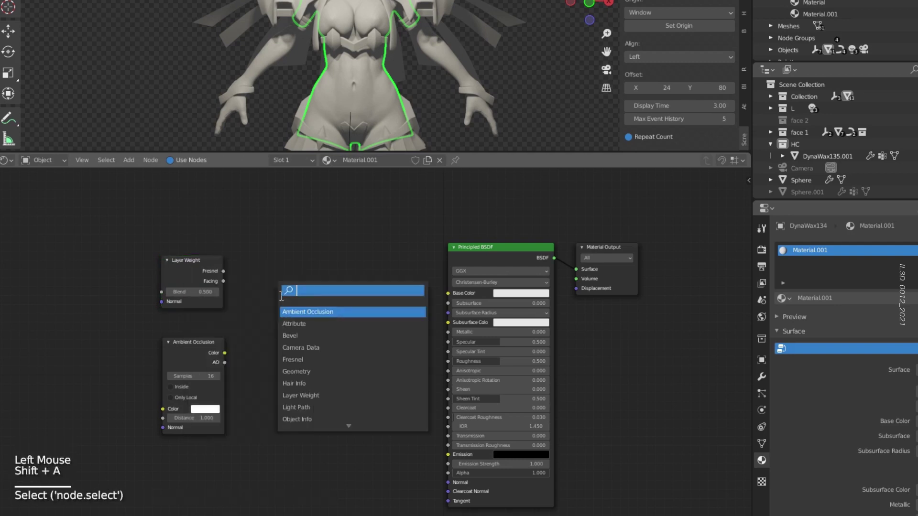
pyautogui.write('mix')
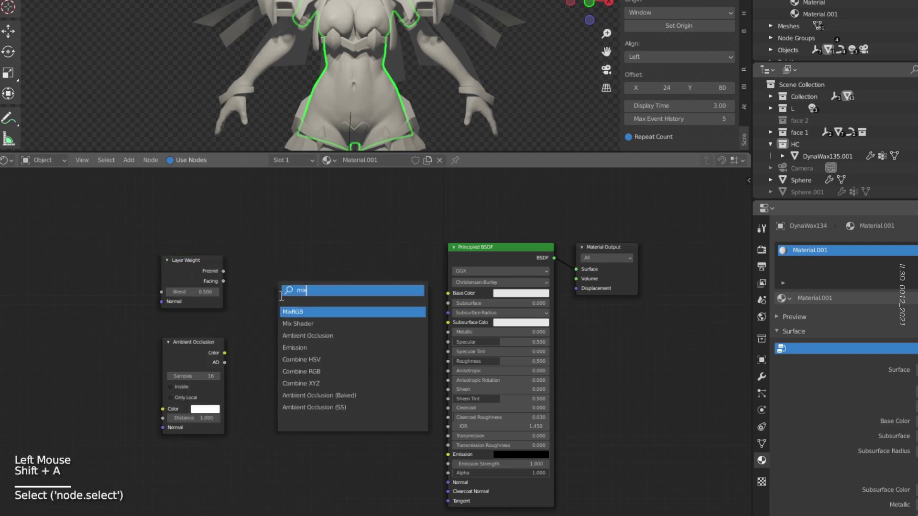
pyautogui.press('Return')
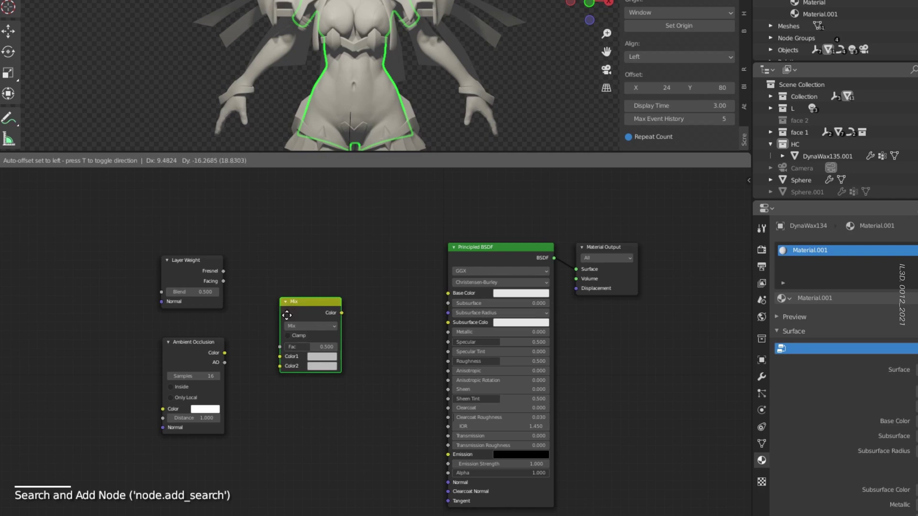
pyautogui.press('shift')
pyautogui.hotkey('shift', 'd')
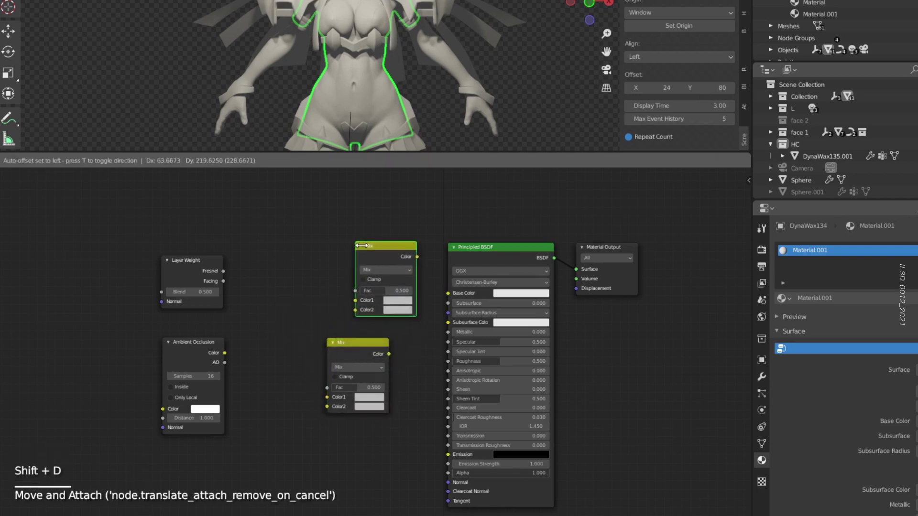
pyautogui.click(361, 247)
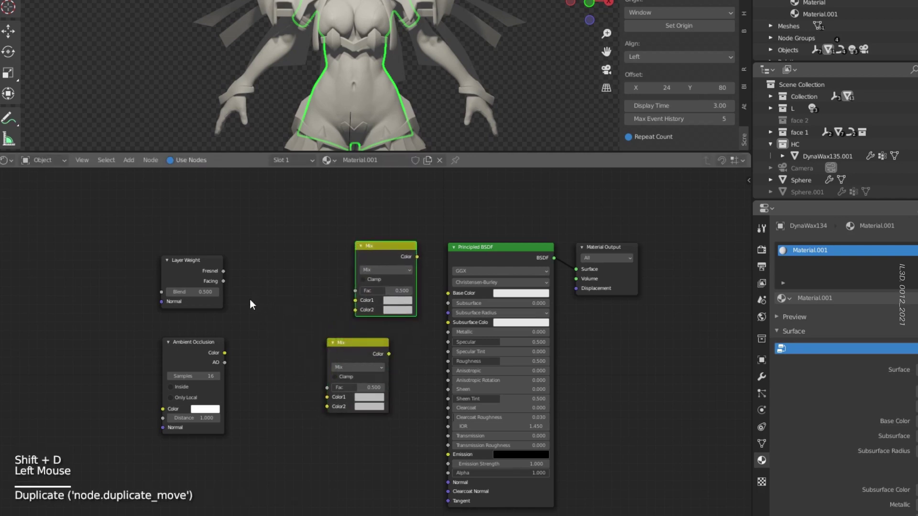
# Move the Layer Weight and Ambient Occlusion nodes further left.
pyautogui.click(188, 283)
pyautogui.keyDown('shift'); pyautogui.click(196, 349); pyautogui.keyUp('shift')
pyautogui.press('g')
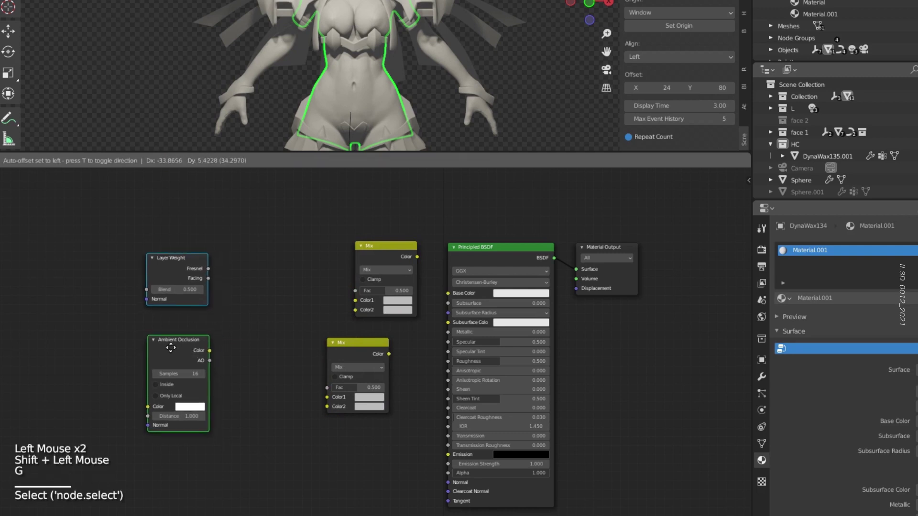
pyautogui.click(149, 347)
# Add a ColorRamp beside Layer Weight and a copy beside Ambient Occlusion.
pyautogui.hotkey('shift', 'a')
pyautogui.write('color')
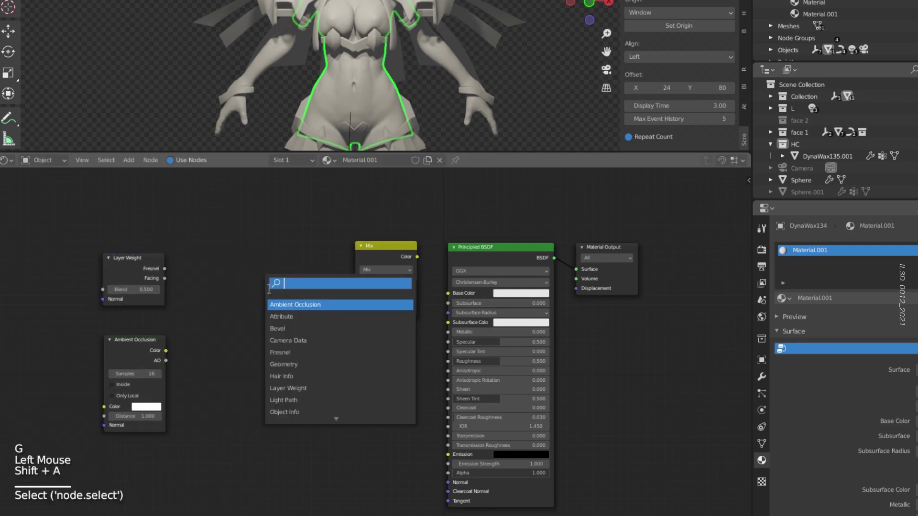
pyautogui.press('Down')
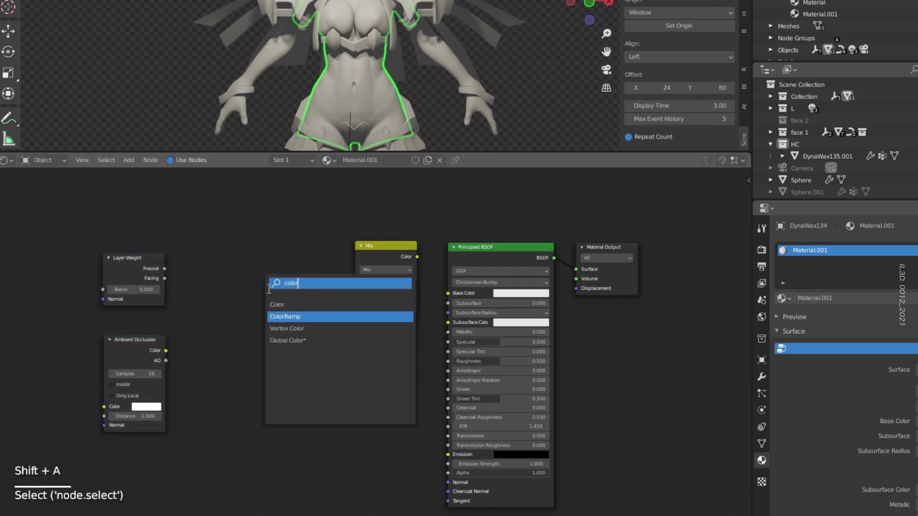
pyautogui.press('Return')
pyautogui.click(208, 237)
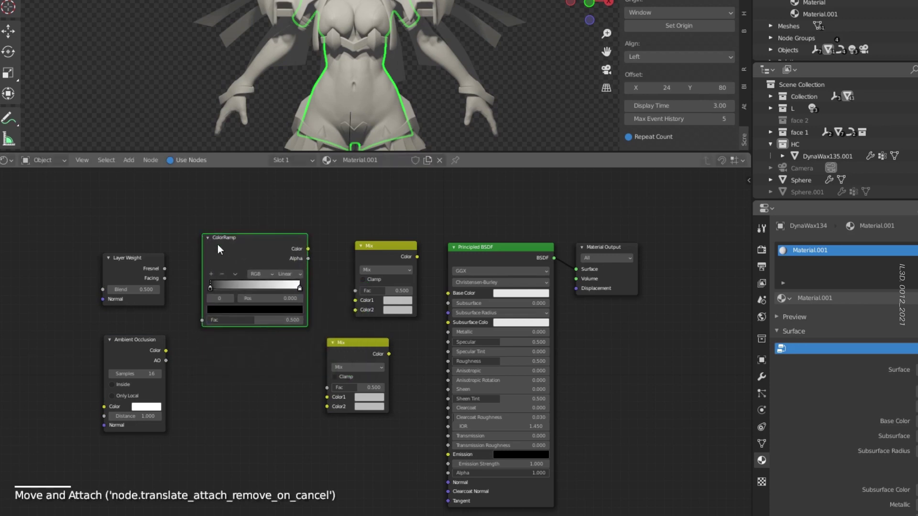
pyautogui.click(231, 256)
pyautogui.hotkey('shift', 'd')
pyautogui.click(236, 368)
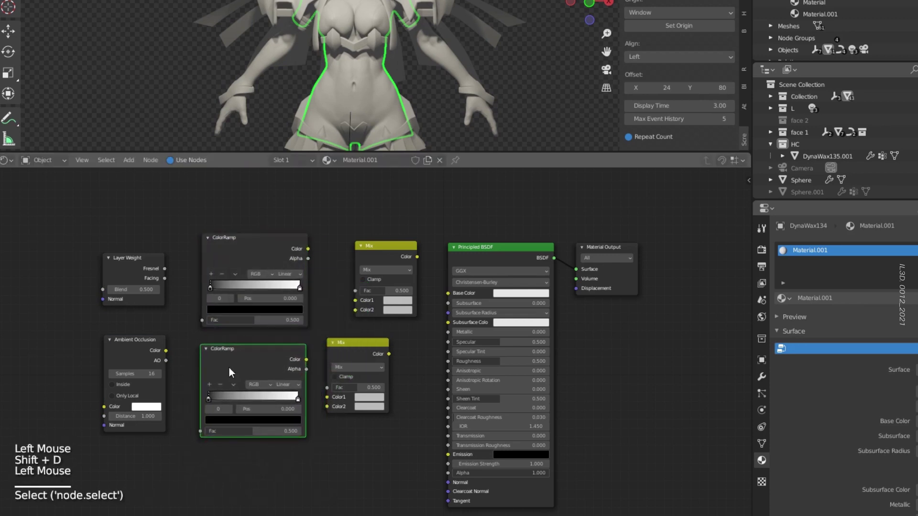
# Wire Layer Weight Facing and AO through their ColorRamps into the Mix factors, upper Mix into Base Color.
pyautogui.moveTo(166, 278); pyautogui.dragTo(203, 320)
pyautogui.moveTo(309, 248); pyautogui.dragTo(354, 291)
pyautogui.moveTo(389, 353); pyautogui.dragTo(349, 313)
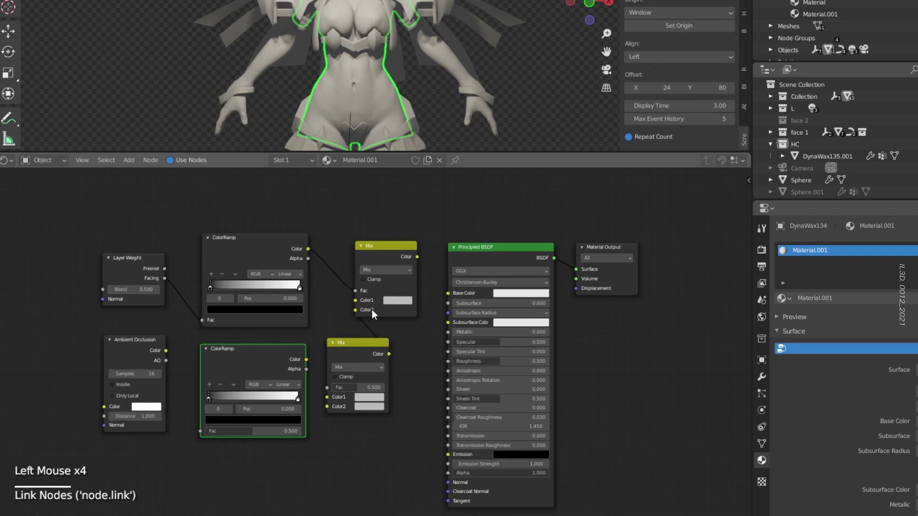
pyautogui.moveTo(307, 360); pyautogui.dragTo(323, 391)
pyautogui.moveTo(165, 361); pyautogui.dragTo(201, 431)
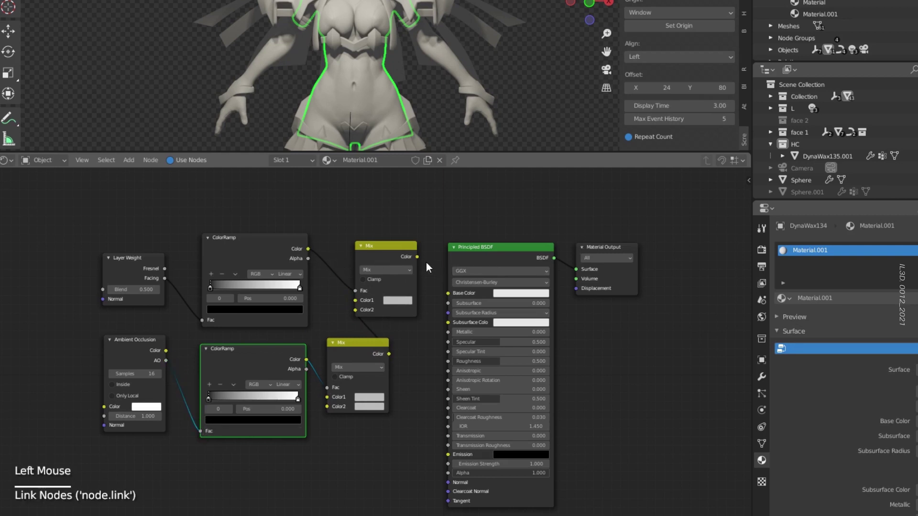
pyautogui.moveTo(424, 259); pyautogui.dragTo(448, 293)
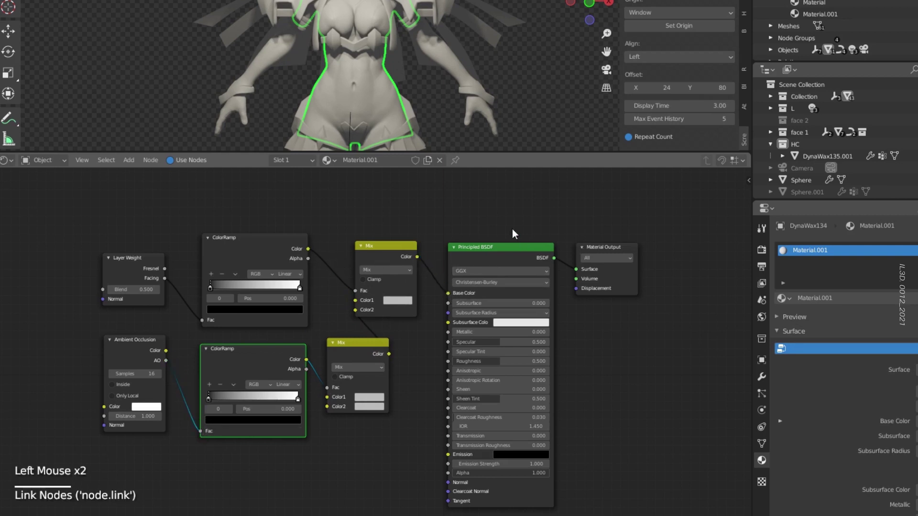
# Preview the upper ColorRamp, set Layer Weight Blend to 0.770 and move the black stop to 0.686.
pyautogui.keyDown('ctrl'); pyautogui.keyDown('shift'); pyautogui.click(239, 251); pyautogui.keyUp('shift'); pyautogui.keyUp('ctrl')
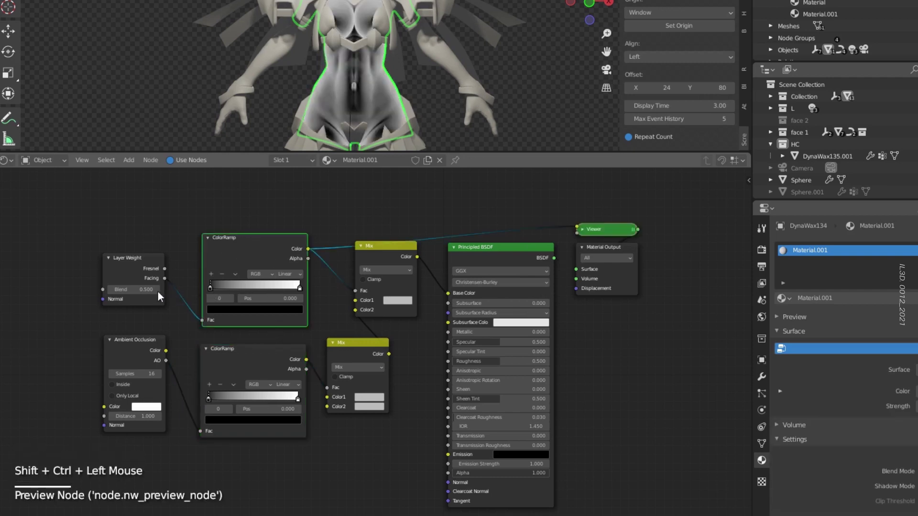
pyautogui.moveTo(159, 292); pyautogui.dragTo(169, 292)
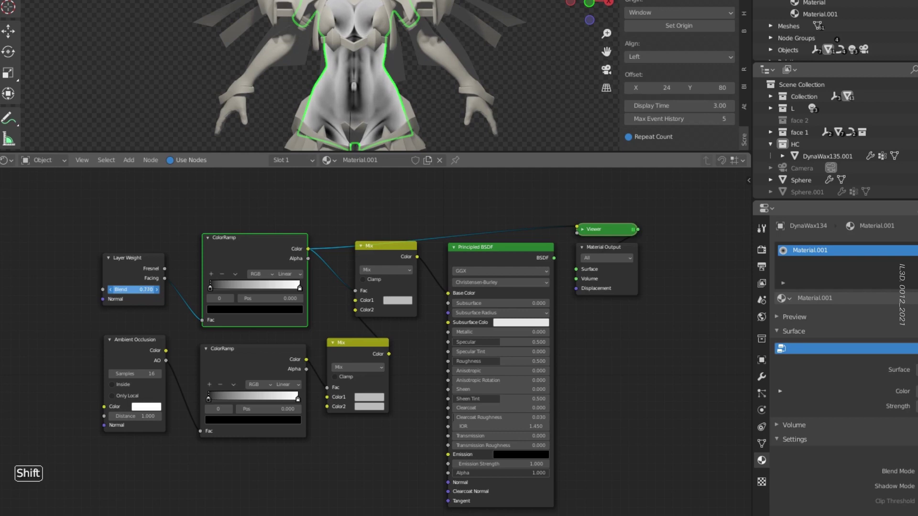
pyautogui.moveTo(404, 64)
pyautogui.mouseDown(button='middle')
pyautogui.moveTo(335, 65)
pyautogui.moveTo(430, 64)
pyautogui.moveTo(402, 71)
pyautogui.mouseUp(button='middle')
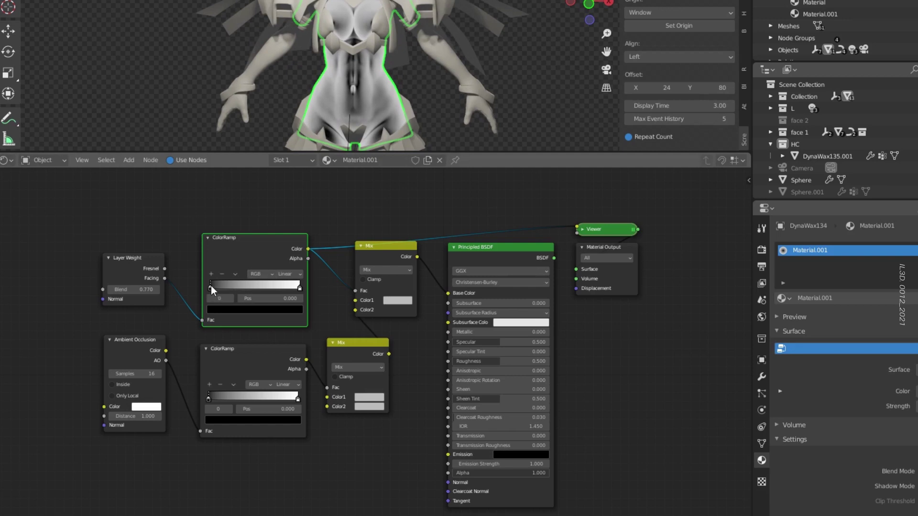
pyautogui.moveTo(210, 286); pyautogui.dragTo(271, 289)
pyautogui.click(298, 288)
pyautogui.click(264, 287)
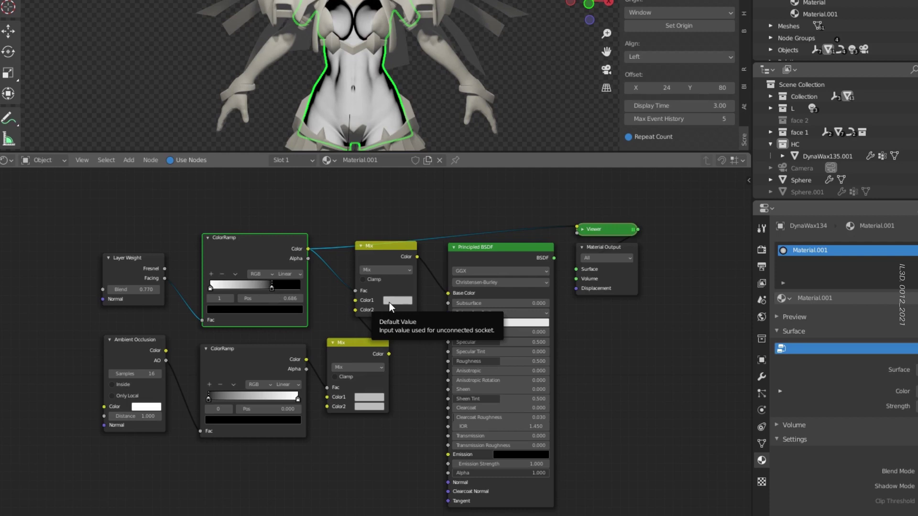
# Restore the full shader preview and set the upper Mix Color1 to a soft pink.
pyautogui.keyDown('ctrl'); pyautogui.keyDown('shift'); pyautogui.click(475, 249); pyautogui.keyUp('shift'); pyautogui.keyUp('ctrl')
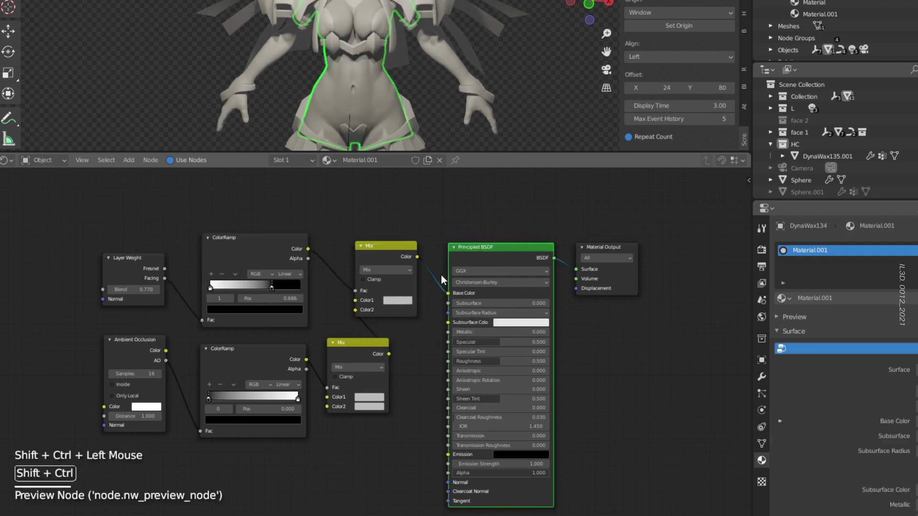
pyautogui.click(402, 301)
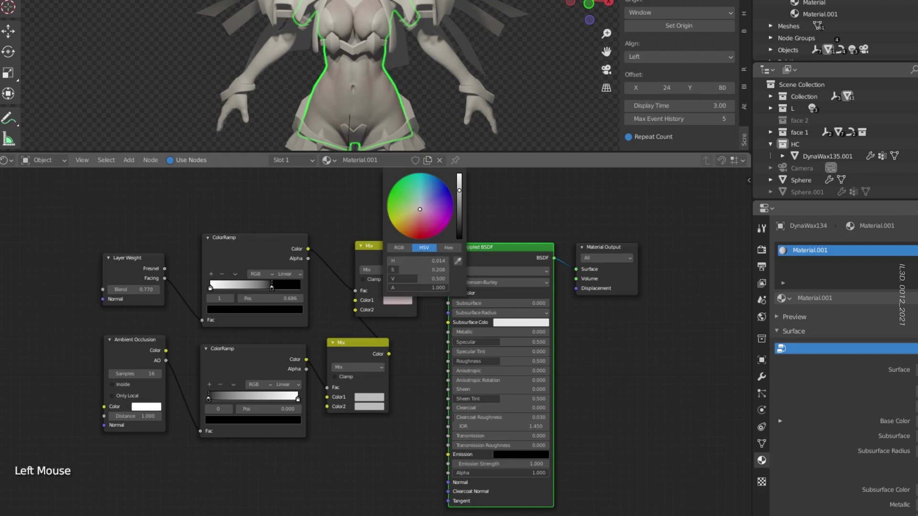
pyautogui.moveTo(425, 210); pyautogui.dragTo(420, 215)
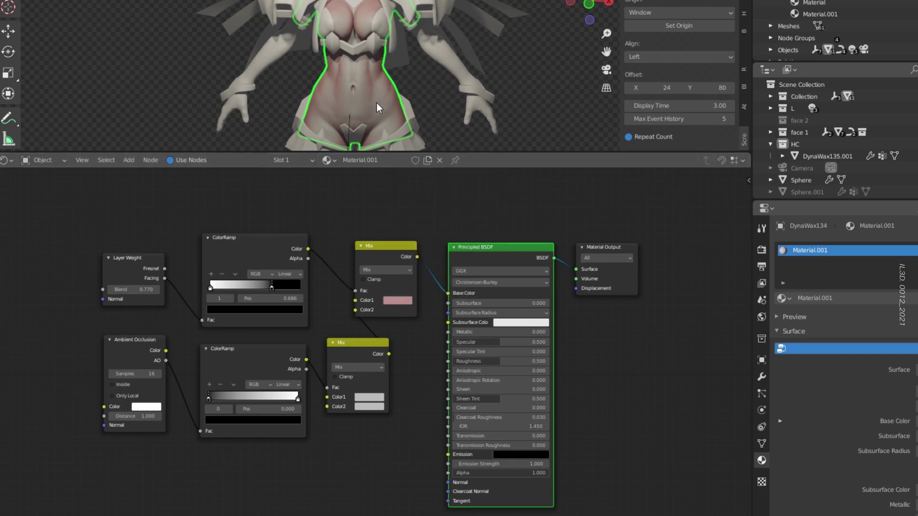
pyautogui.moveTo(377, 102)
pyautogui.mouseDown(button='middle')
pyautogui.moveTo(337, 101)
pyautogui.moveTo(406, 97)
pyautogui.moveTo(378, 99)
pyautogui.mouseUp(button='middle')
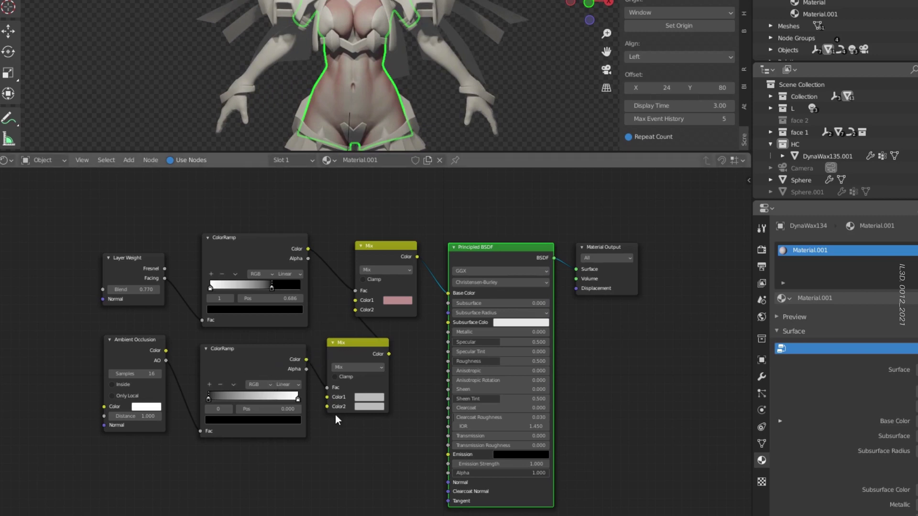
# Preview the lower ColorRamp, put its middle stop at 0.318, and set AO to 128 samples, distance 11.800.
pyautogui.keyDown('ctrl'); pyautogui.keyDown('shift'); pyautogui.click(139, 349); pyautogui.keyUp('shift'); pyautogui.keyUp('ctrl')
pyautogui.keyDown('ctrl'); pyautogui.keyDown('shift'); pyautogui.click(254, 358); pyautogui.keyUp('shift'); pyautogui.keyUp('ctrl')
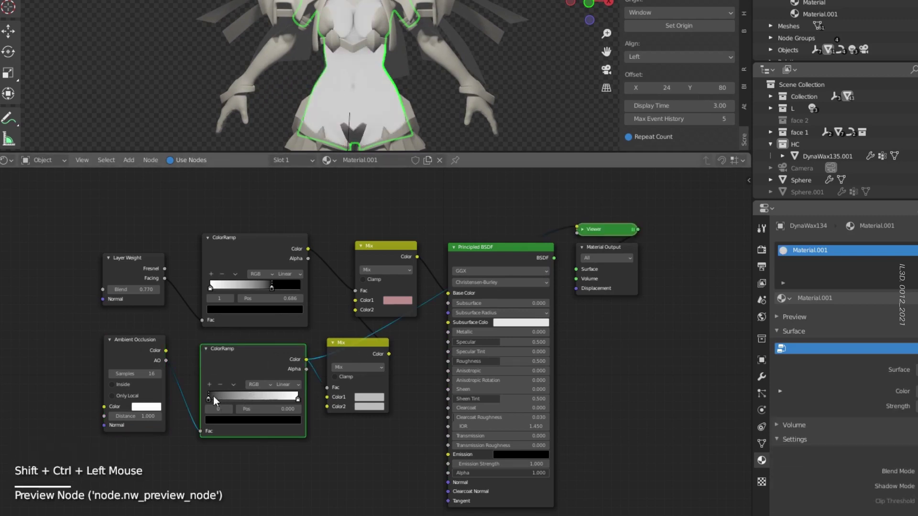
pyautogui.moveTo(208, 397); pyautogui.dragTo(257, 403)
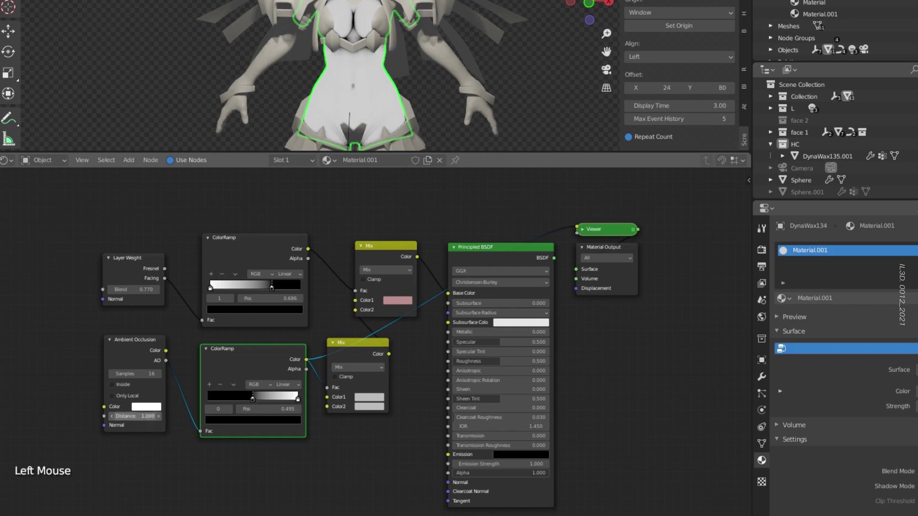
pyautogui.moveTo(151, 415)
pyautogui.mouseDown()
pyautogui.moveTo(172, 416)
pyautogui.moveTo(156, 416)
pyautogui.moveTo(164, 416)
pyautogui.mouseUp()
pyautogui.click(138, 374)
pyautogui.moveTo(139, 373); pyautogui.dragTo(378, 354)
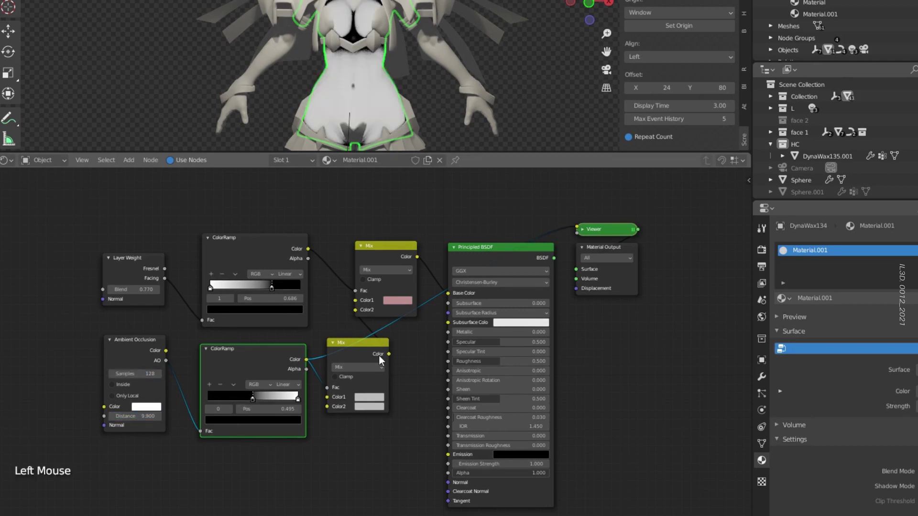
pyautogui.click(254, 396)
pyautogui.moveTo(253, 397); pyautogui.dragTo(235, 397)
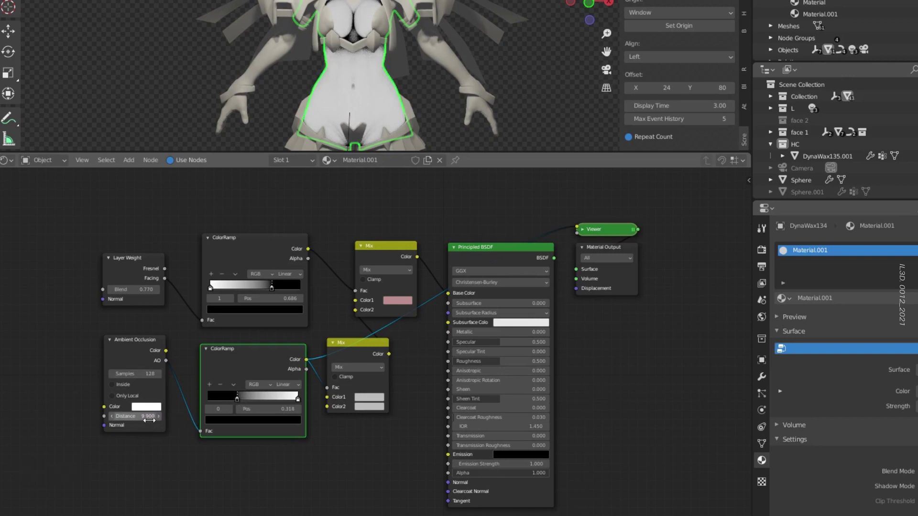
pyautogui.moveTo(149, 419); pyautogui.dragTo(165, 420)
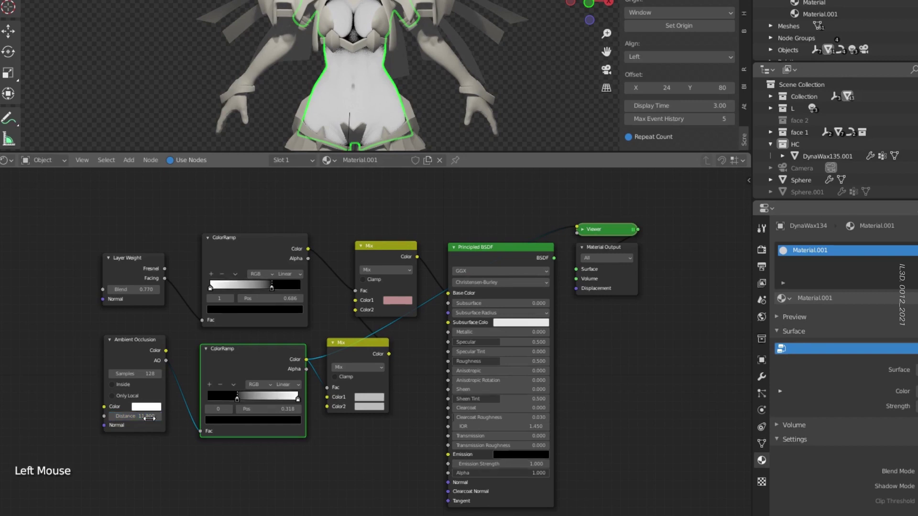
# Preview the lower Mix node and set its Color1 to a near-black red.
pyautogui.keyDown('ctrl'); pyautogui.keyDown('shift'); pyautogui.click(341, 347); pyautogui.keyUp('shift'); pyautogui.keyUp('ctrl')
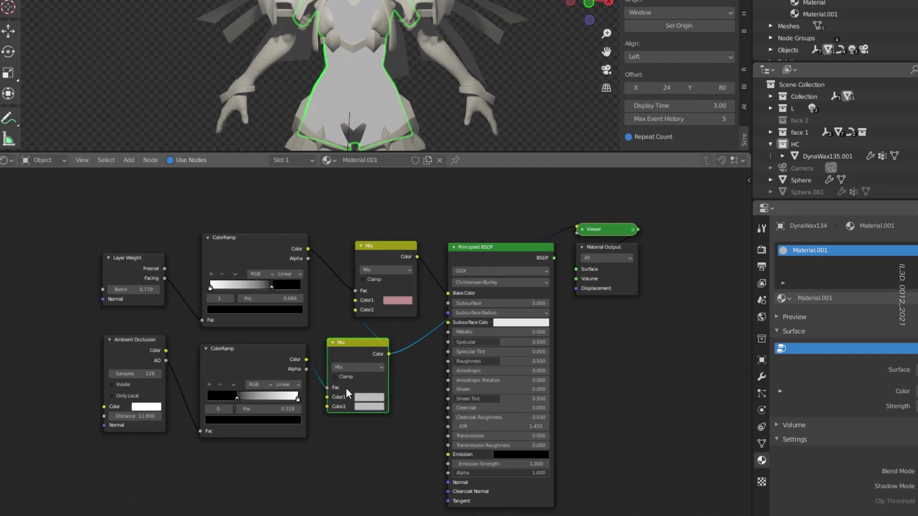
pyautogui.click(371, 398)
pyautogui.moveTo(401, 334)
pyautogui.mouseDown()
pyautogui.moveTo(394, 307)
pyautogui.moveTo(389, 328)
pyautogui.mouseUp()
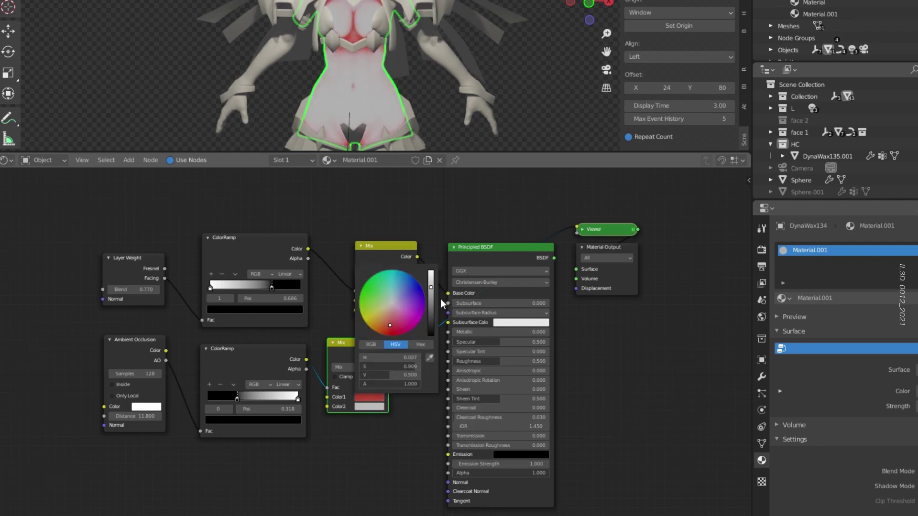
pyautogui.moveTo(432, 292); pyautogui.dragTo(431, 325)
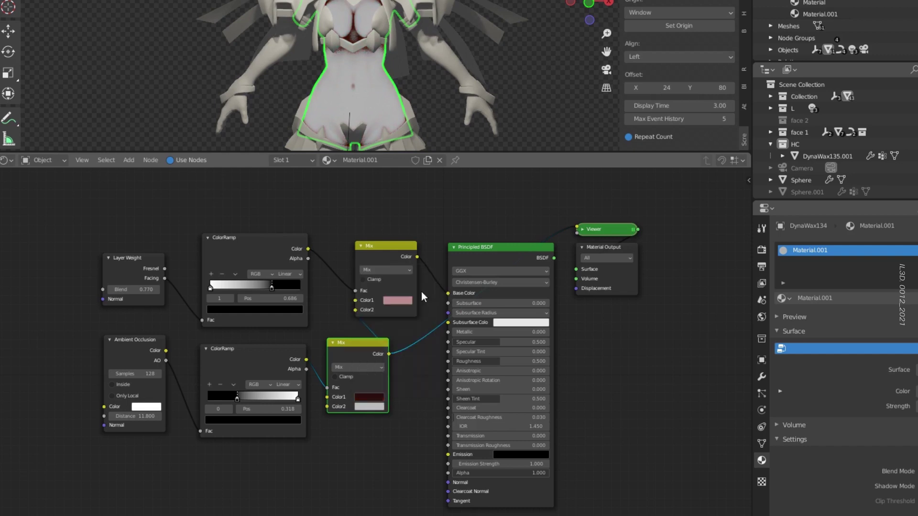
# Set the lower Mix Color2 to a pale pink and preview the full shader again.
pyautogui.click(365, 412)
pyautogui.click(370, 406)
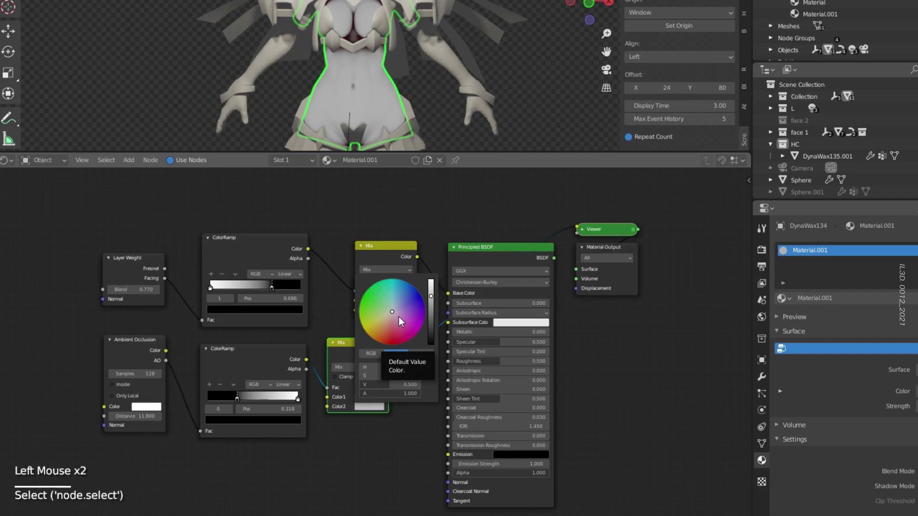
pyautogui.moveTo(392, 315); pyautogui.dragTo(389, 319)
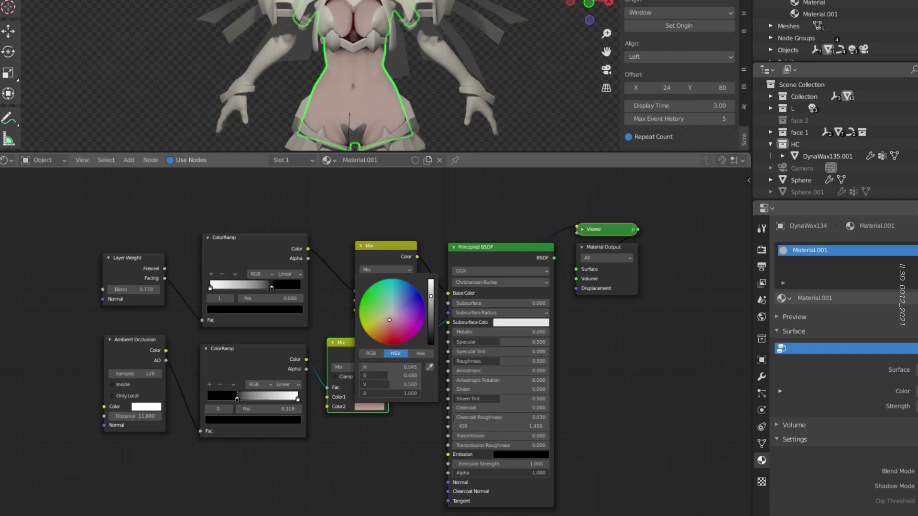
pyautogui.moveTo(430, 293); pyautogui.dragTo(431, 295)
pyautogui.keyDown('ctrl'); pyautogui.keyDown('shift'); pyautogui.click(501, 262); pyautogui.keyUp('shift'); pyautogui.keyUp('ctrl')
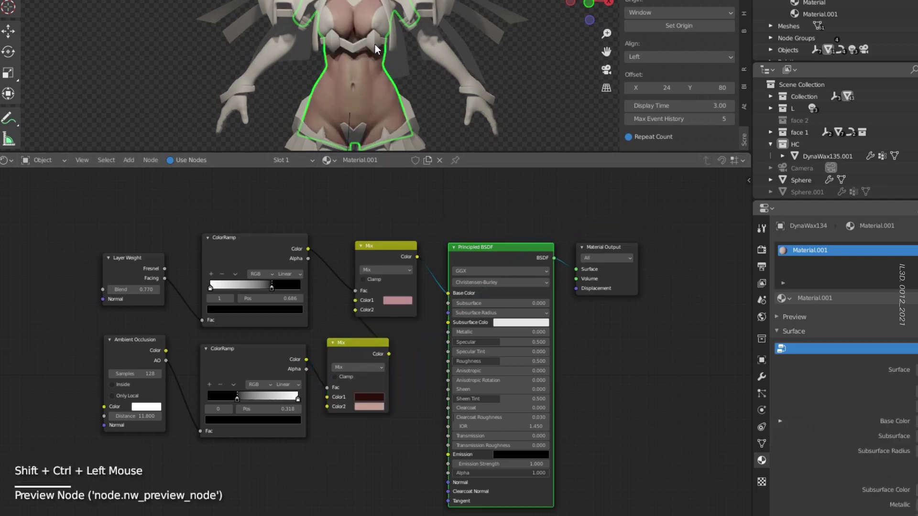
# Set the Principled BSDF Subsurface to 0.053 with a pink Subsurface Color.
pyautogui.moveTo(397, 68)
pyautogui.mouseDown(button='middle')
pyautogui.moveTo(420, 66)
pyautogui.moveTo(331, 63)
pyautogui.moveTo(397, 65)
pyautogui.moveTo(389, 71)
pyautogui.mouseUp(button='middle')
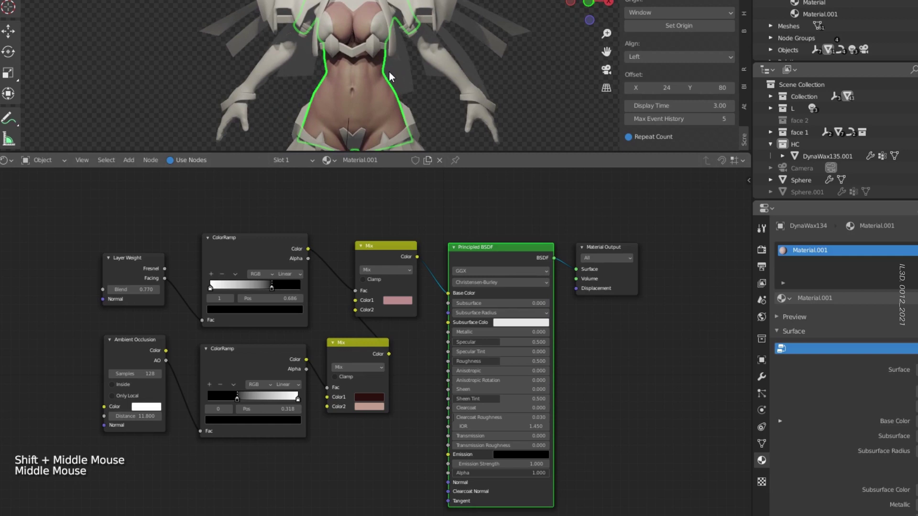
pyautogui.click(495, 304)
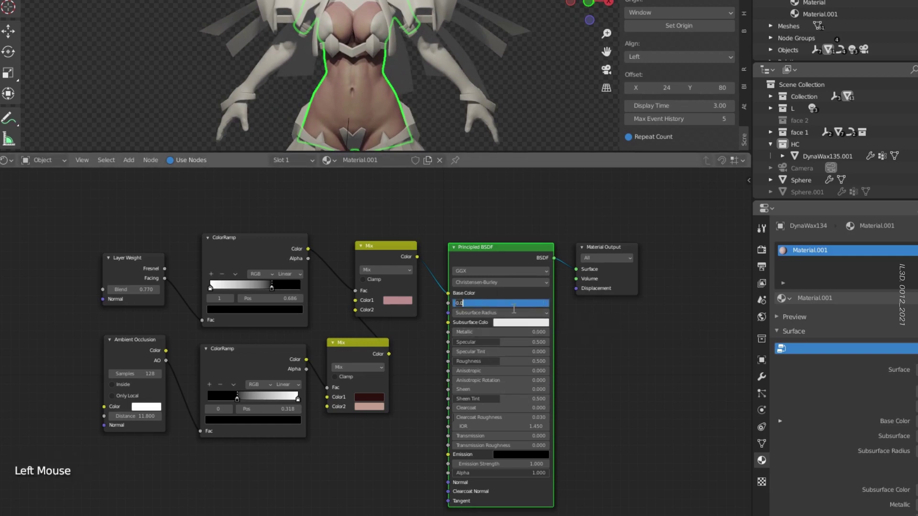
pyautogui.press('BackSpace')
pyautogui.press('Return')
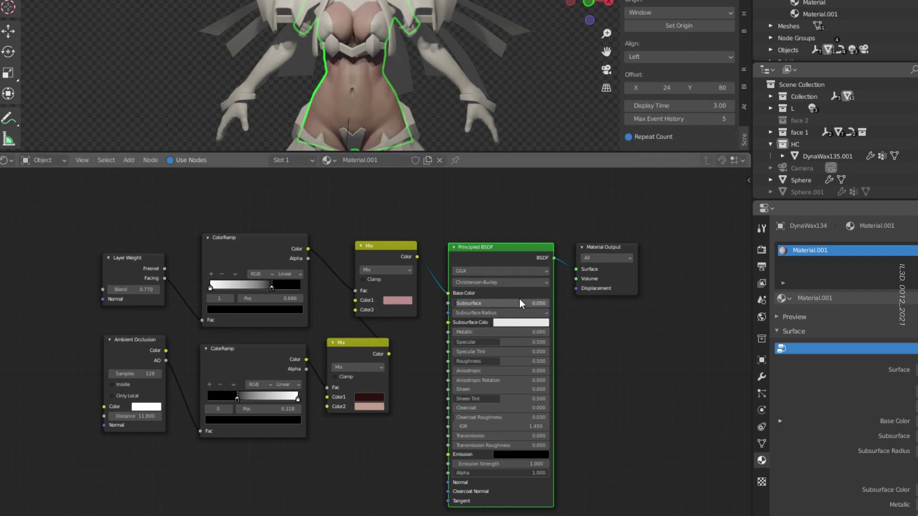
pyautogui.moveTo(519, 301); pyautogui.dragTo(525, 301)
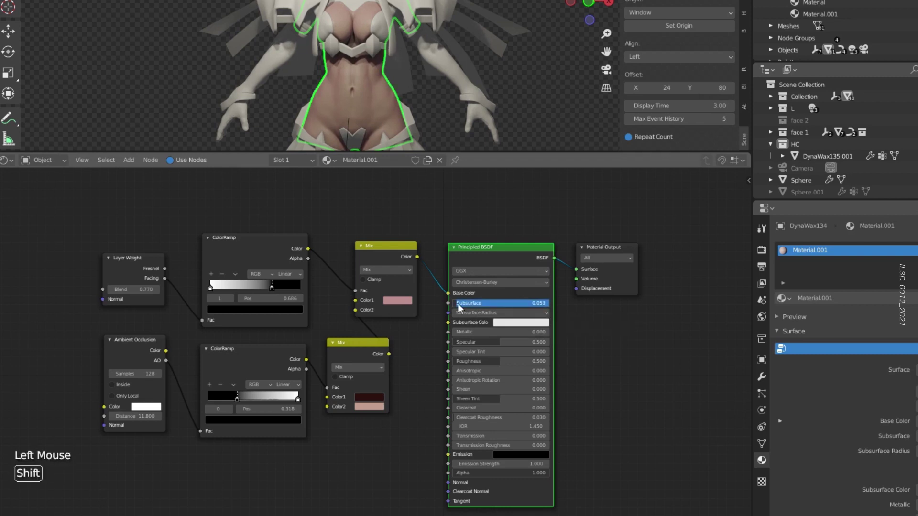
pyautogui.click(514, 325)
pyautogui.moveTo(543, 231); pyautogui.dragTo(531, 241)
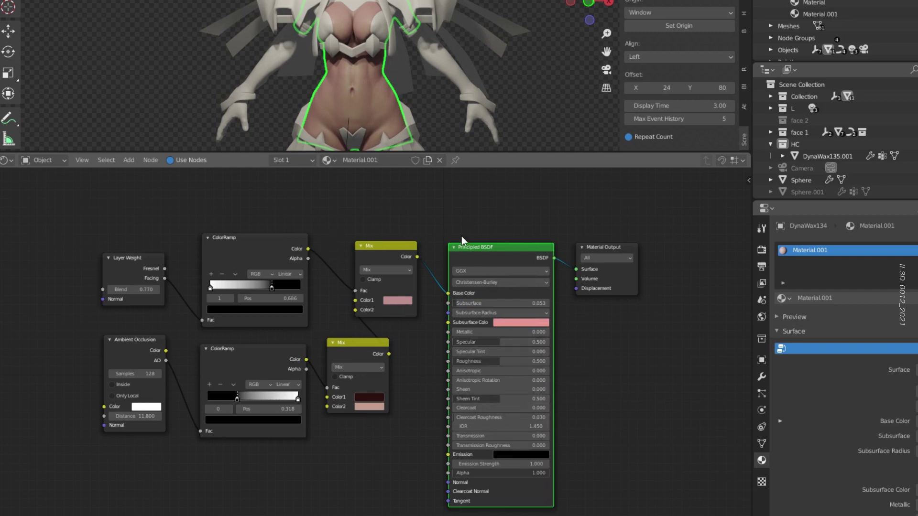
# Retune the upper Mix pink Color1 to a slightly darker, more magenta value of 0.527.
pyautogui.moveTo(455, 136); pyautogui.dragTo(397, 58, button='middle')
pyautogui.scroll(2, 429, 78)
pyautogui.moveTo(397, 57)
pyautogui.mouseDown(button='middle')
pyautogui.moveTo(424, 41)
pyautogui.moveTo(411, 67)
pyautogui.mouseUp(button='middle')
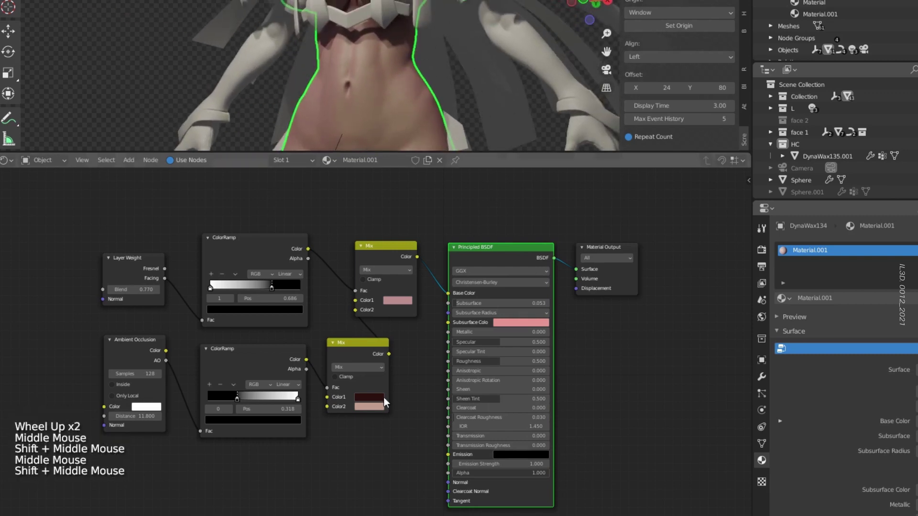
pyautogui.click(397, 300)
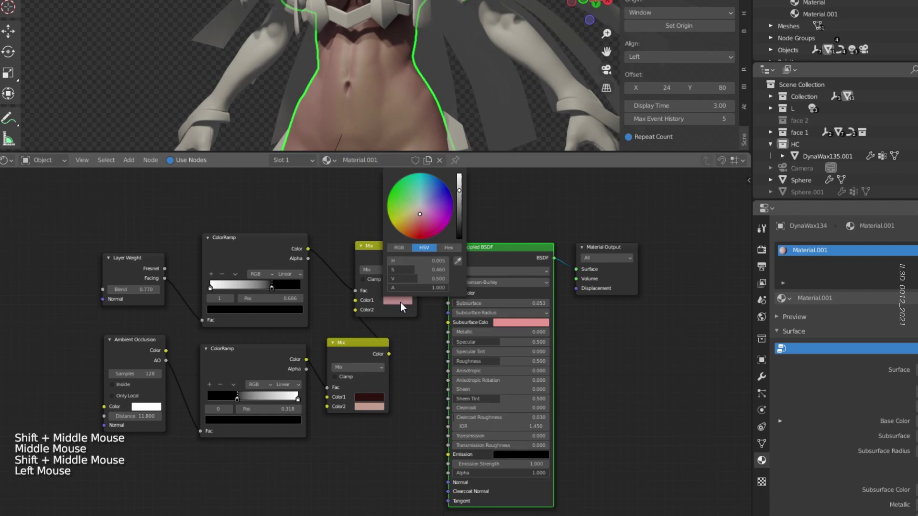
pyautogui.moveTo(459, 178); pyautogui.dragTo(459, 185)
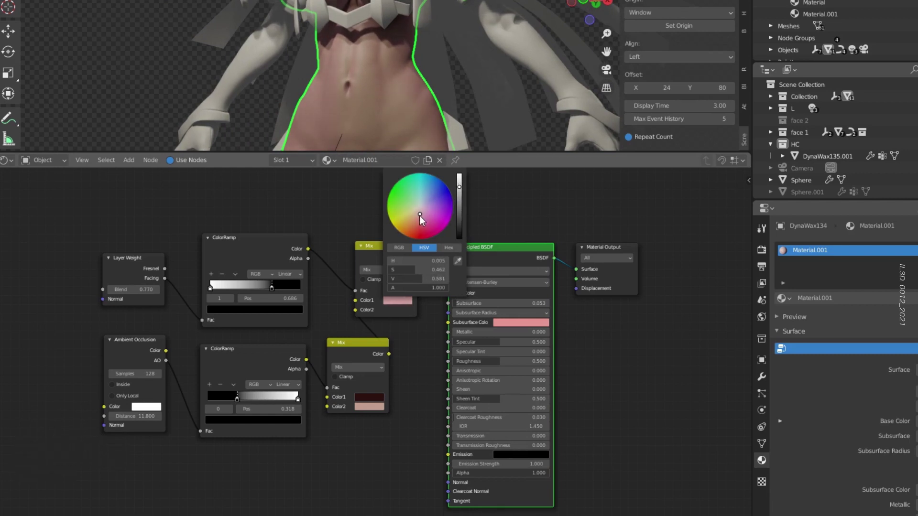
pyautogui.moveTo(419, 213); pyautogui.dragTo(421, 215)
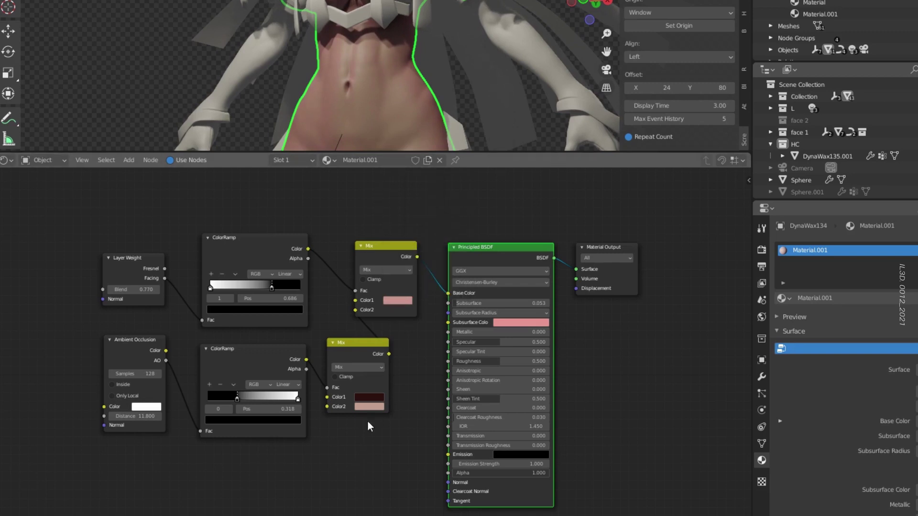
# Darken the lower Mix shadow Color1 slightly and brighten its pink Color2.
pyautogui.click(375, 398)
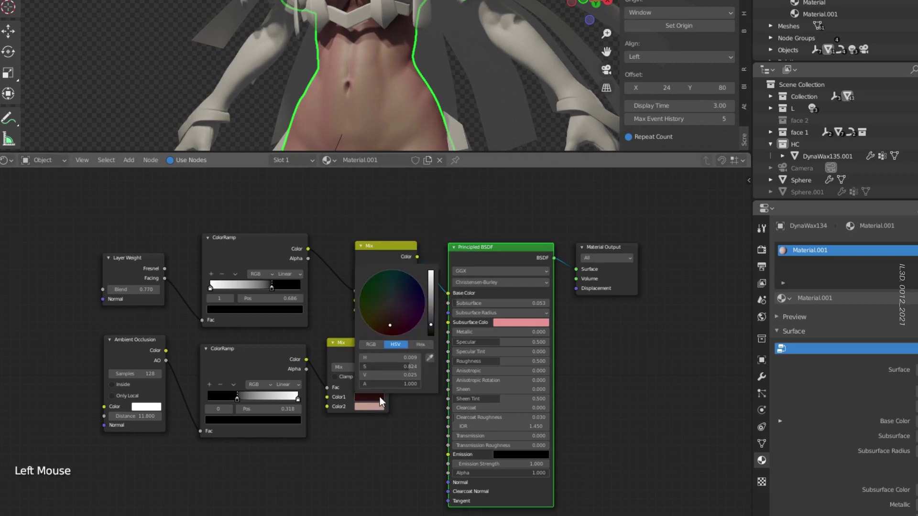
pyautogui.moveTo(431, 307); pyautogui.dragTo(430, 325)
pyautogui.click(376, 407)
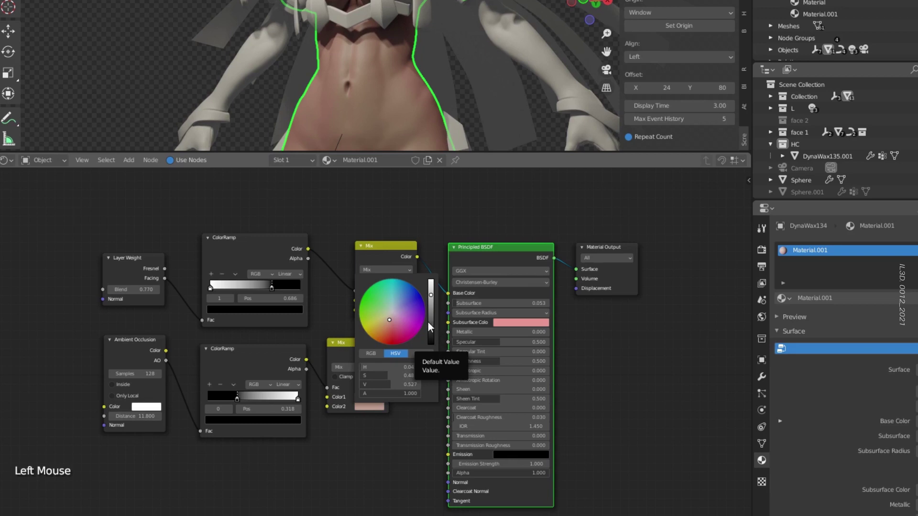
pyautogui.moveTo(430, 321); pyautogui.dragTo(431, 286)
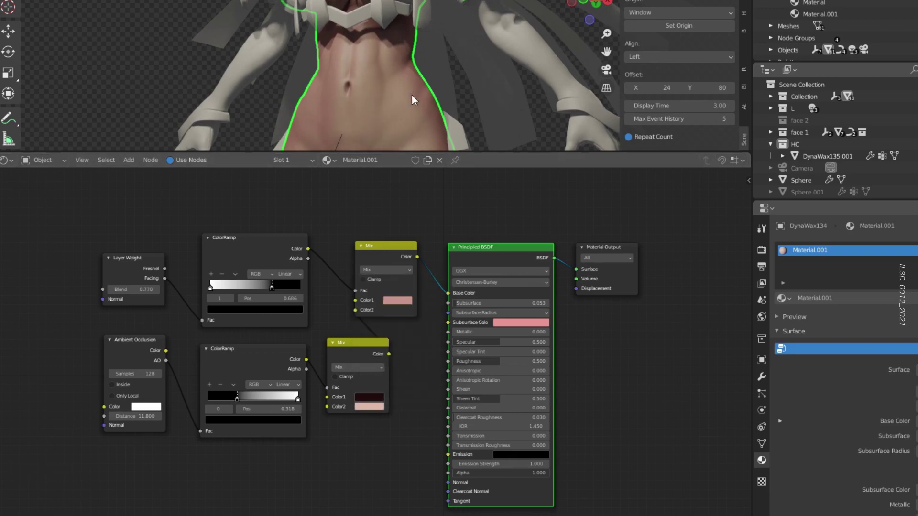
# Maximise the 3D viewport to fill the window and centre the character.
pyautogui.scroll(-2, 408, 93)
pyautogui.moveTo(407, 90); pyautogui.dragTo(468, 159, button='middle')
pyautogui.scroll(2, 428, 89)
pyautogui.scroll(-1, 418, 115)
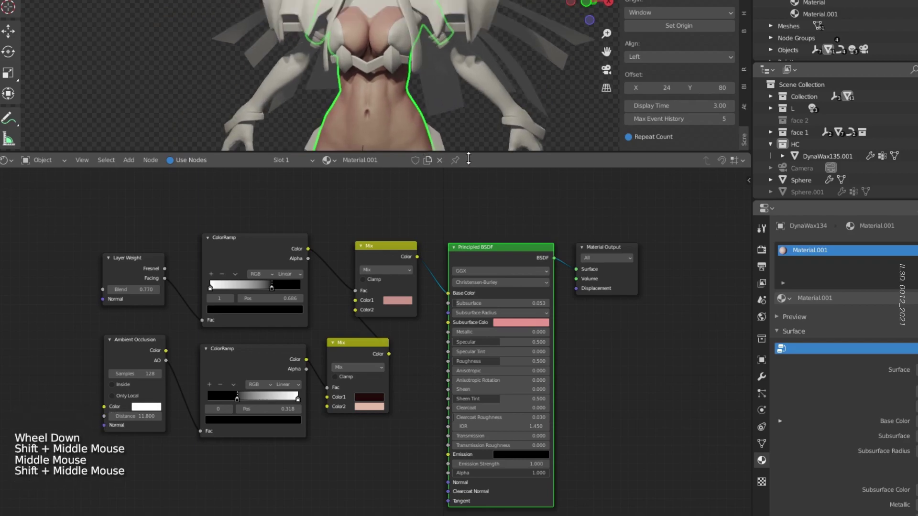
pyautogui.hotkey('ctrl', 'space')
pyautogui.scroll(-1, 535, 351)
pyautogui.keyDown('shift'); pyautogui.moveTo(535, 352); pyautogui.dragTo(508, 270, button='middle'); pyautogui.keyUp('shift')
# Orbit and zoom around the character, toggling orthographic view, to review the skin shading.
pyautogui.scroll(1, 463, 311)
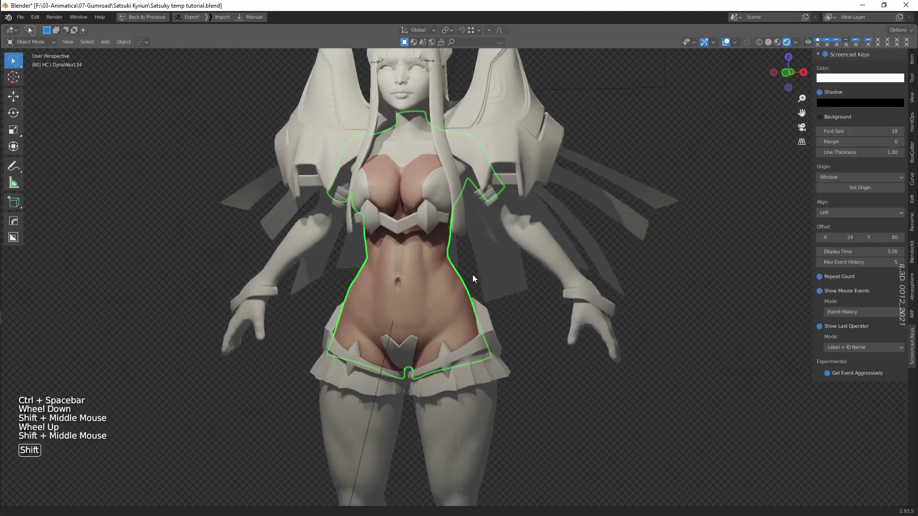
pyautogui.scroll(1, 474, 268)
pyautogui.keyDown('shift'); pyautogui.moveTo(508, 270); pyautogui.dragTo(498, 252, button='middle'); pyautogui.keyUp('shift')
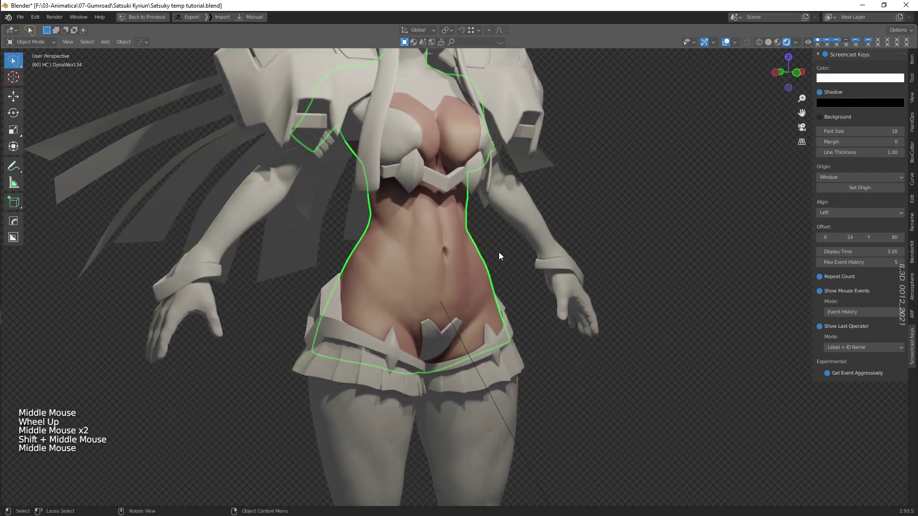
pyautogui.press('KP_5')
pyautogui.press('KP_5')
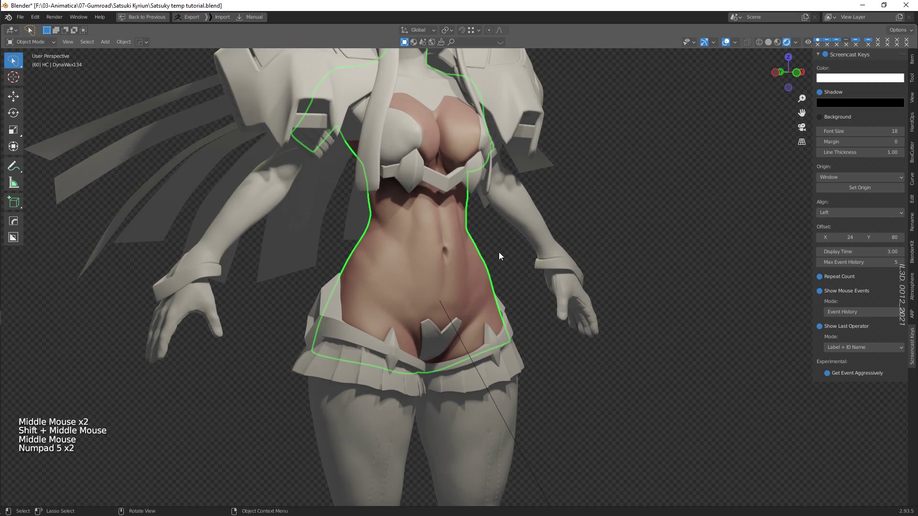
pyautogui.moveTo(497, 251); pyautogui.dragTo(480, 280, button='middle')
pyautogui.scroll(-2, 495, 283)
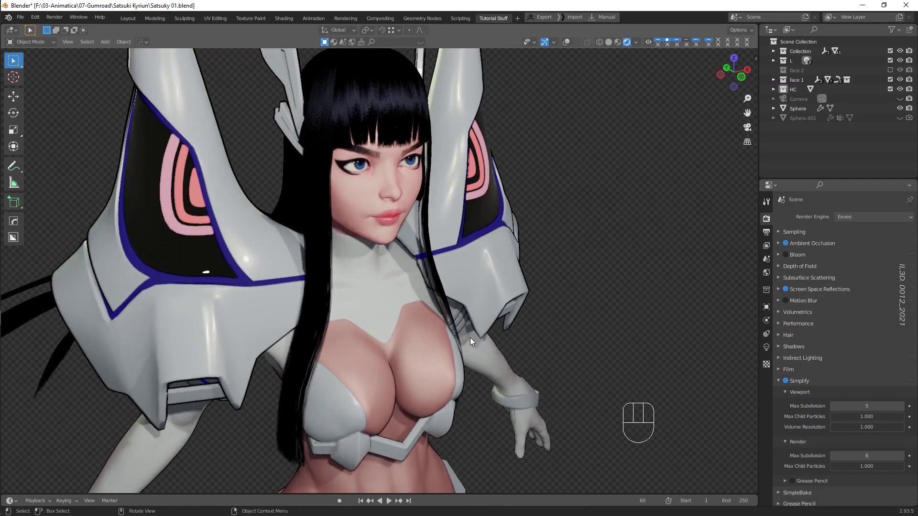
pyautogui.scroll(3, 470, 340)
pyautogui.scroll(-3, 470, 341)
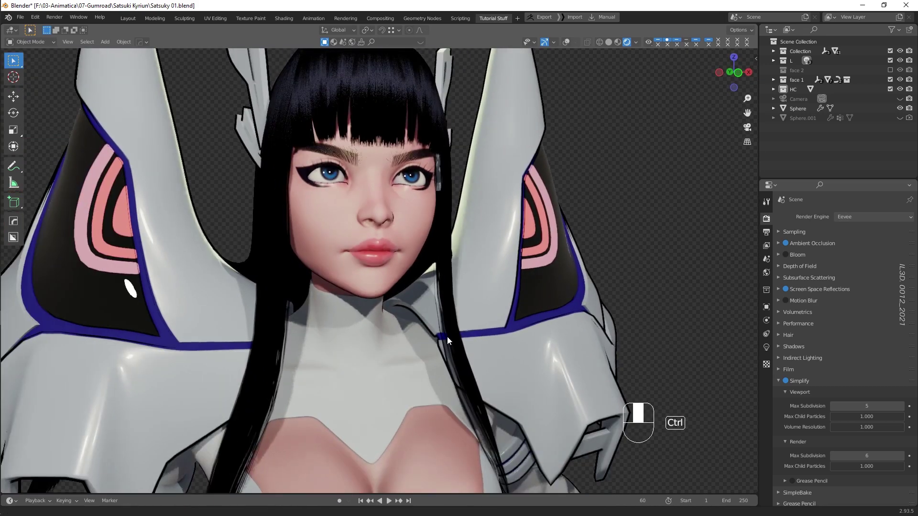